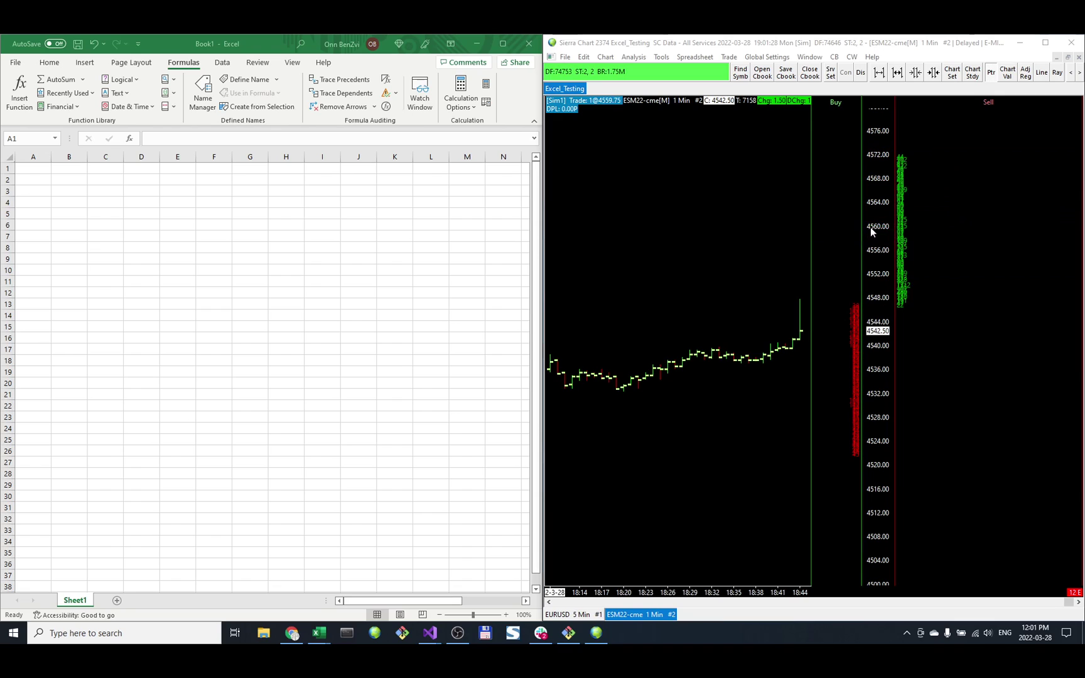
# Step: Set 'Subscribe Market By Order Data When Market Depth Subscribe' to Yes in Sierra Chart Server Settings
pyautogui.moveTo(870, 227)
pyautogui.mouseDown()
pyautogui.moveTo(873, 347)
pyautogui.moveTo(883, 221)
pyautogui.mouseUp()
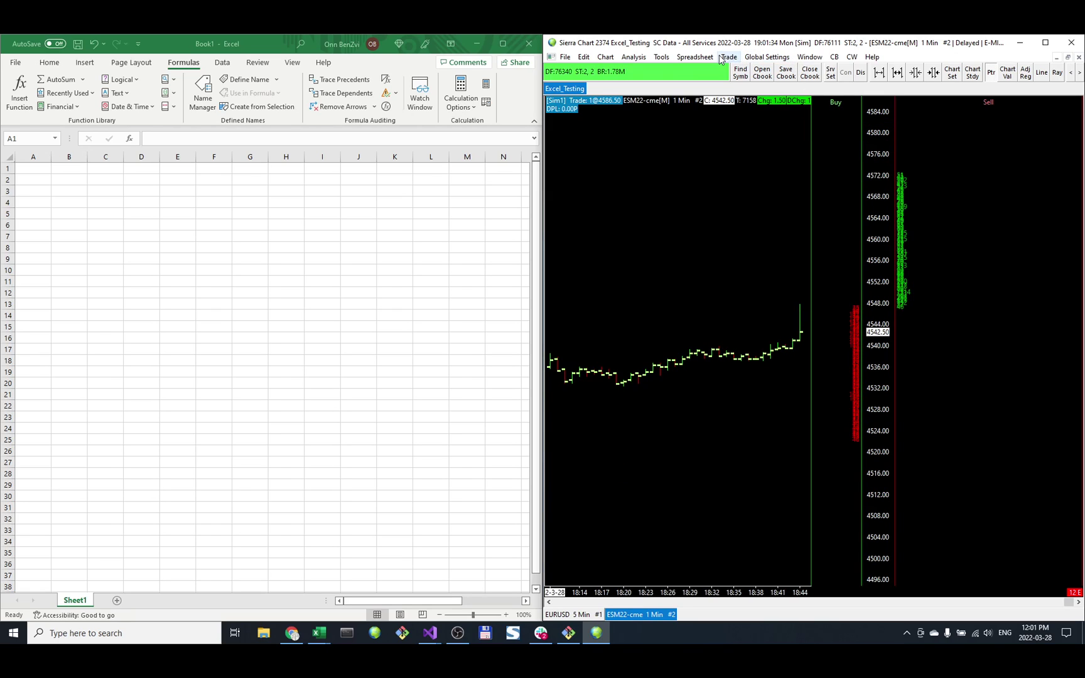
pyautogui.click(763, 57)
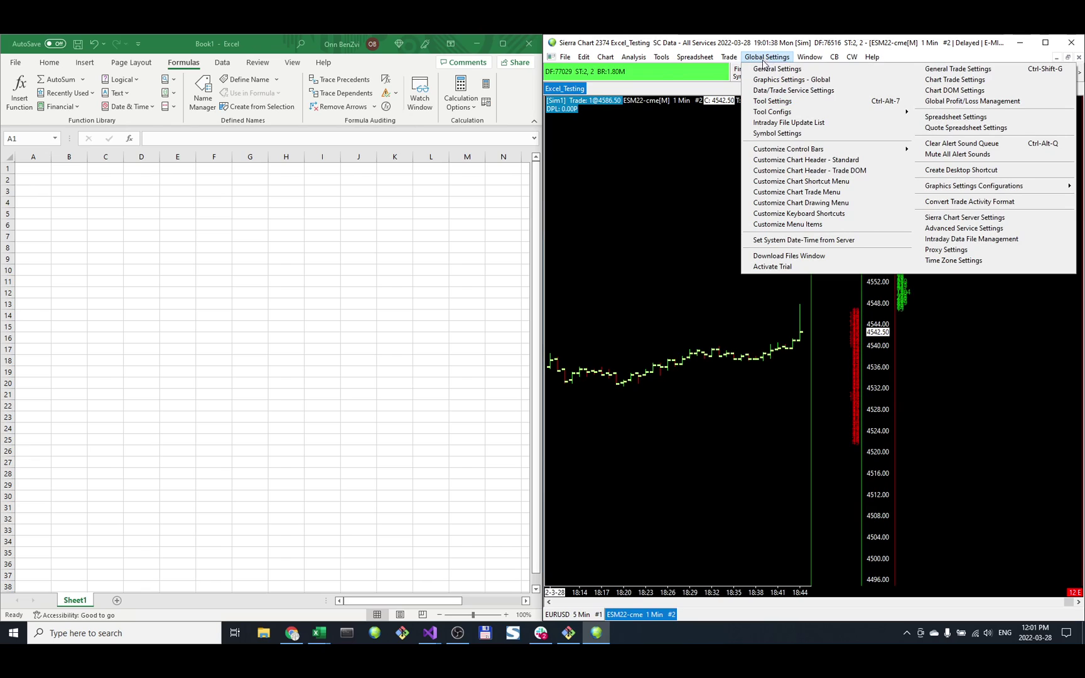
pyautogui.click(959, 217)
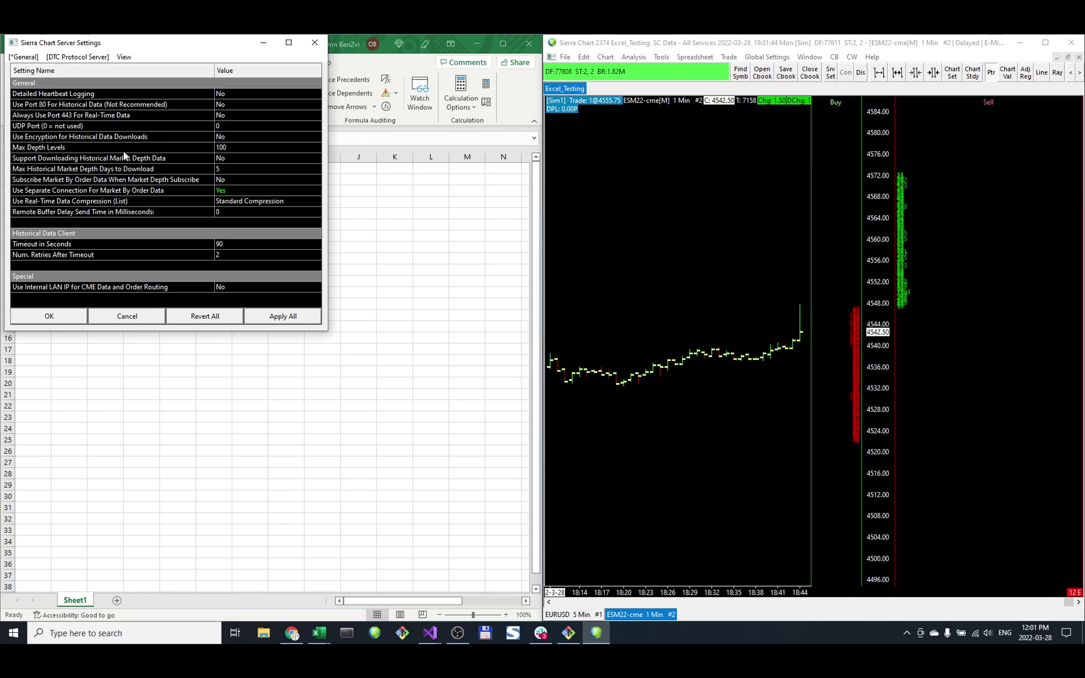
pyautogui.click(105, 159)
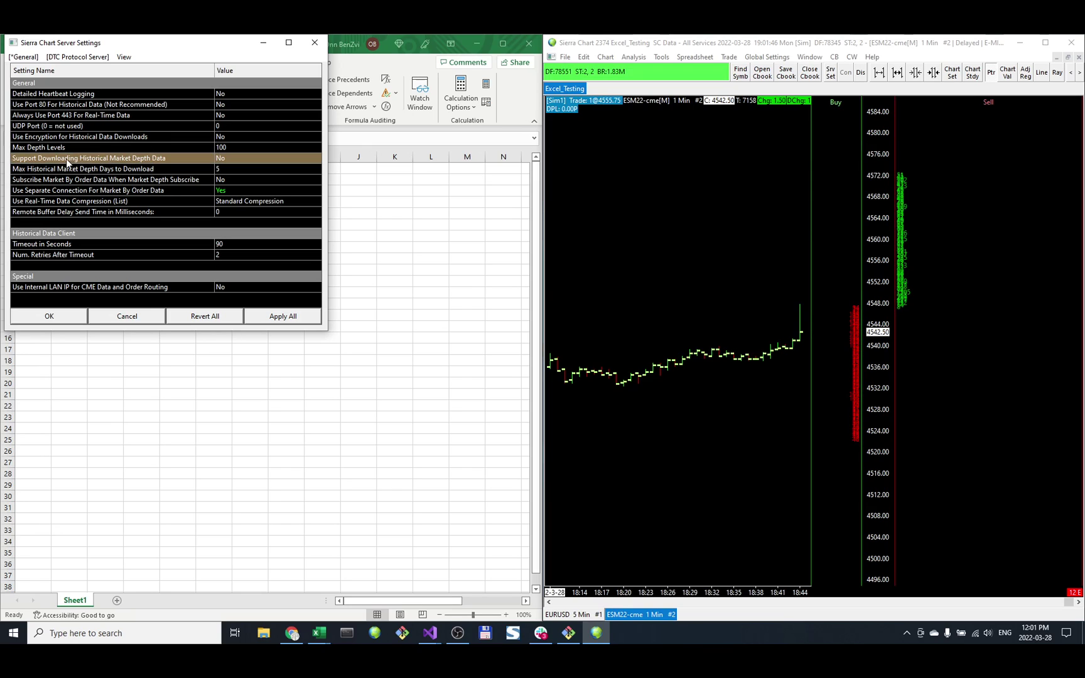
pyautogui.click(105, 180)
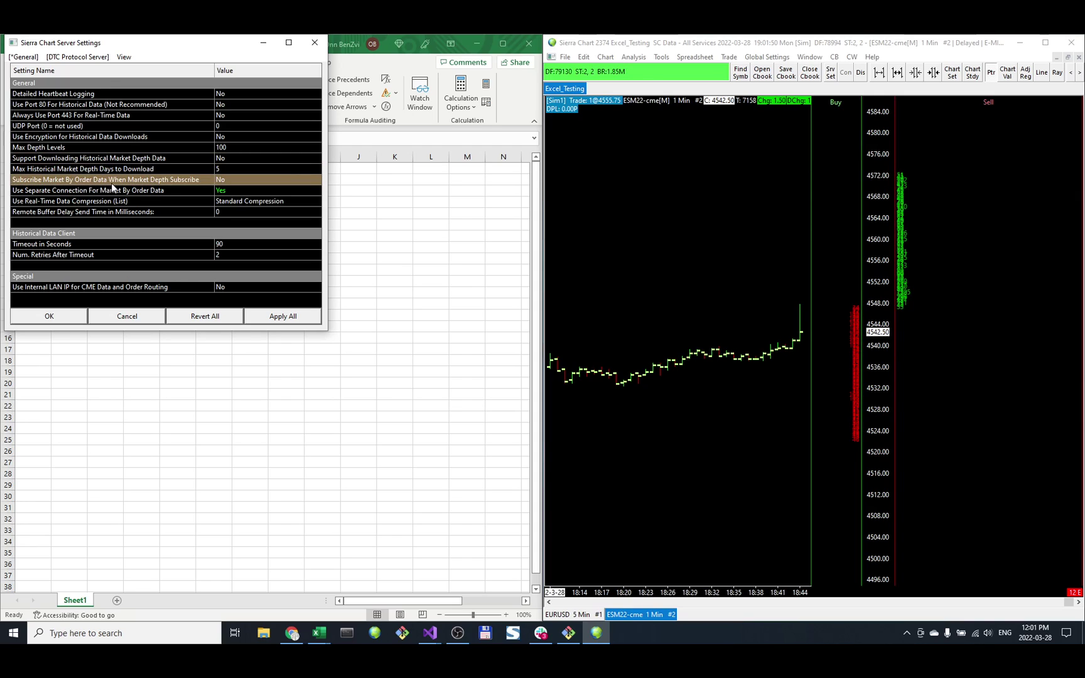
pyautogui.doubleClick(237, 179)
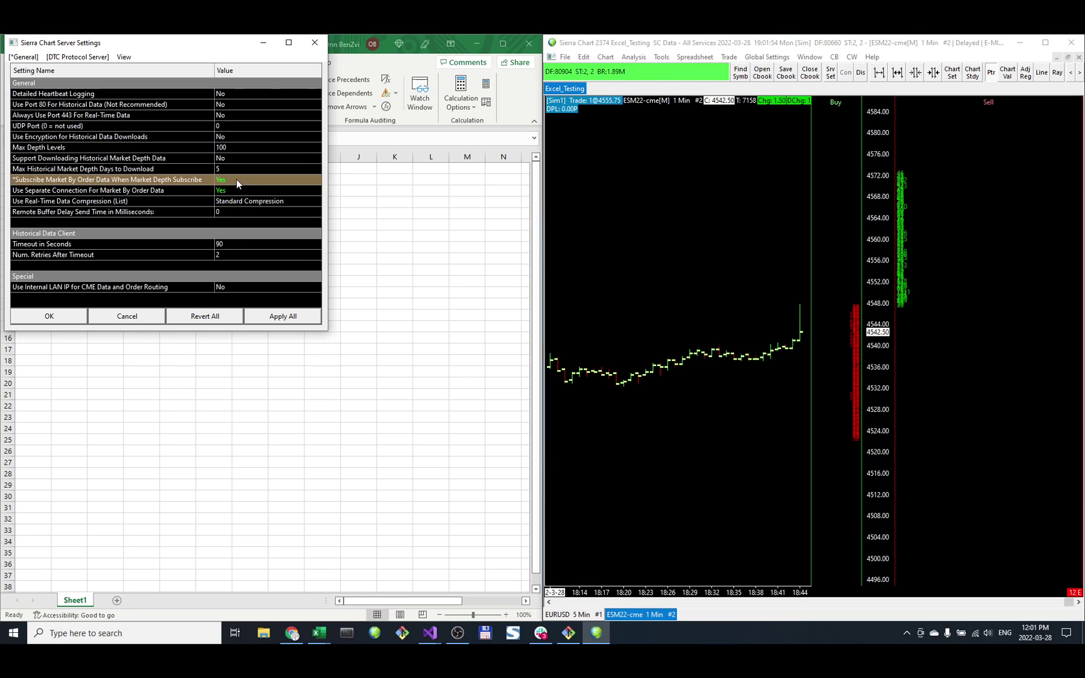
pyautogui.click(65, 320)
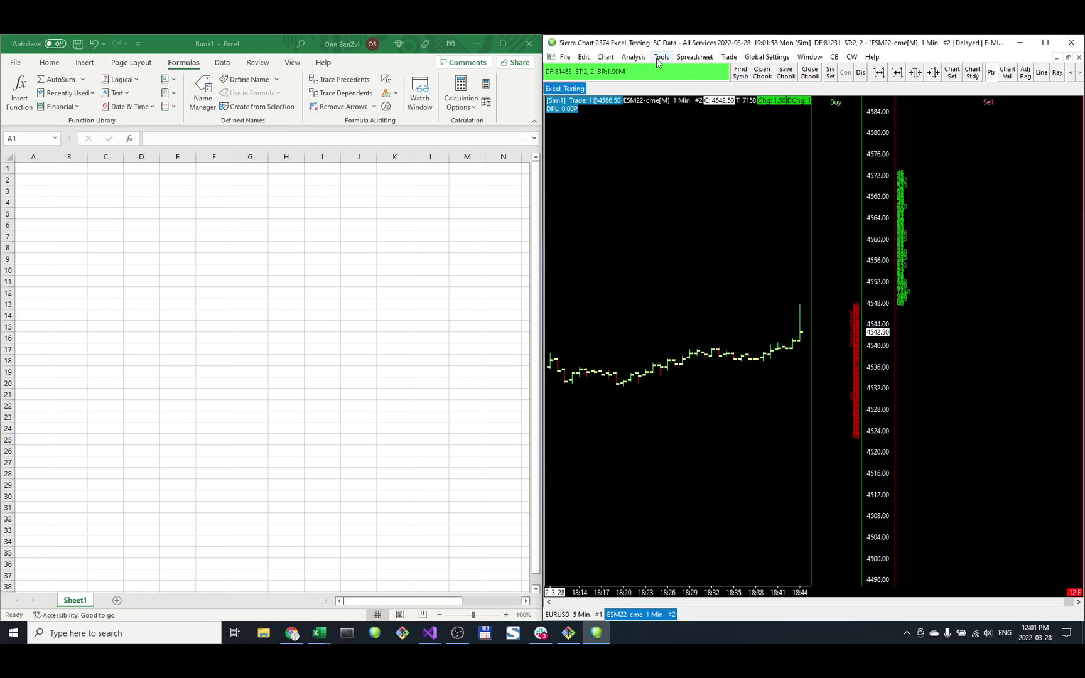
# Step: Make the Bid Market Orders and Ask Market Orders columns visible in the chart DOM, Bid before Ask
pyautogui.click(729, 58)
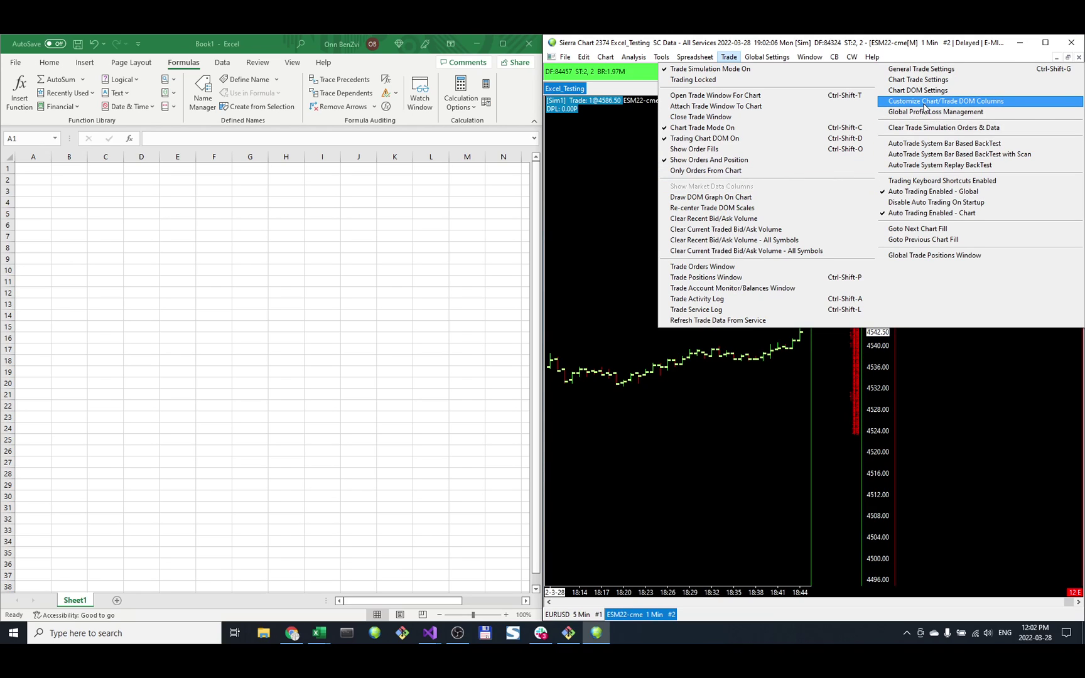
pyautogui.click(924, 105)
pyautogui.moveTo(695, 155); pyautogui.dragTo(692, 209)
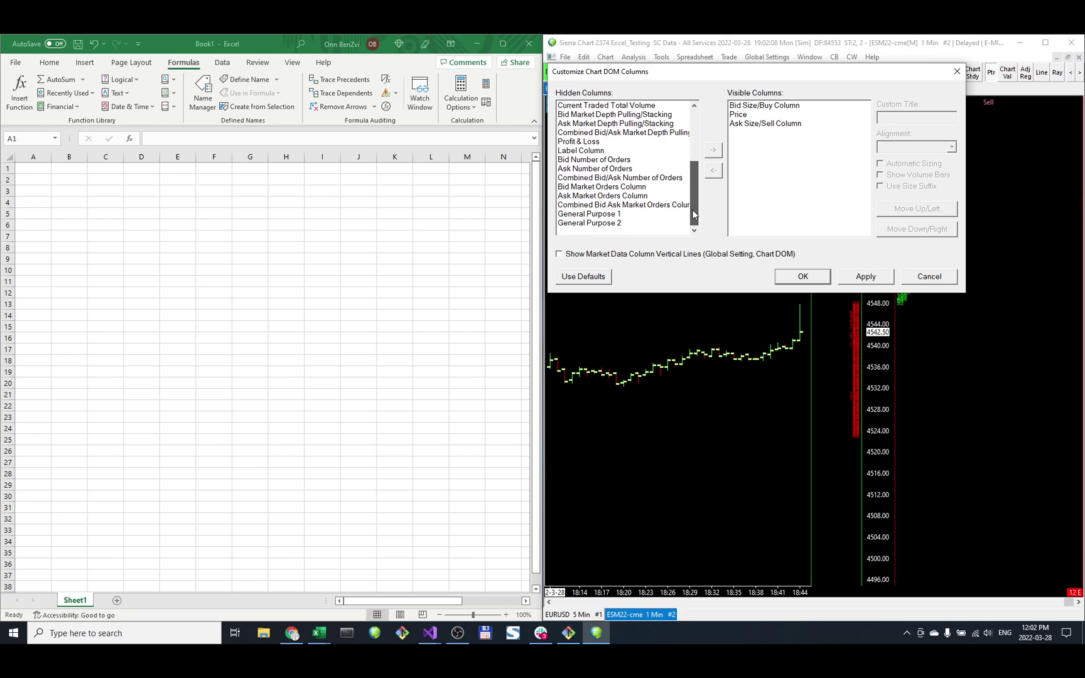
pyautogui.click(595, 187)
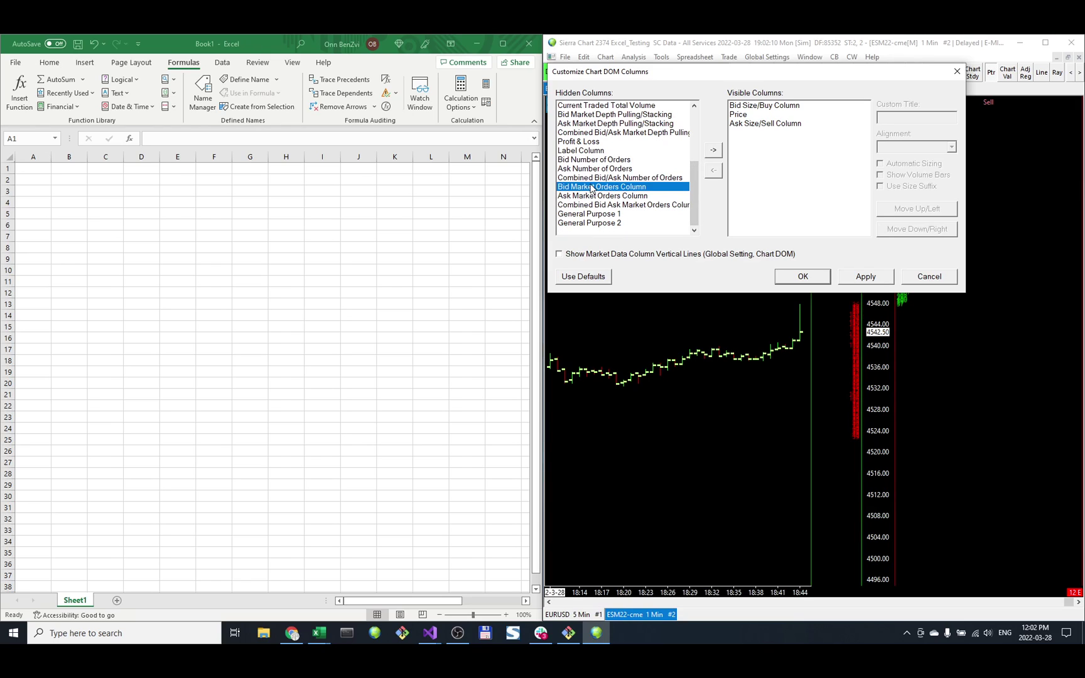
pyautogui.click(712, 151)
pyautogui.click(612, 188)
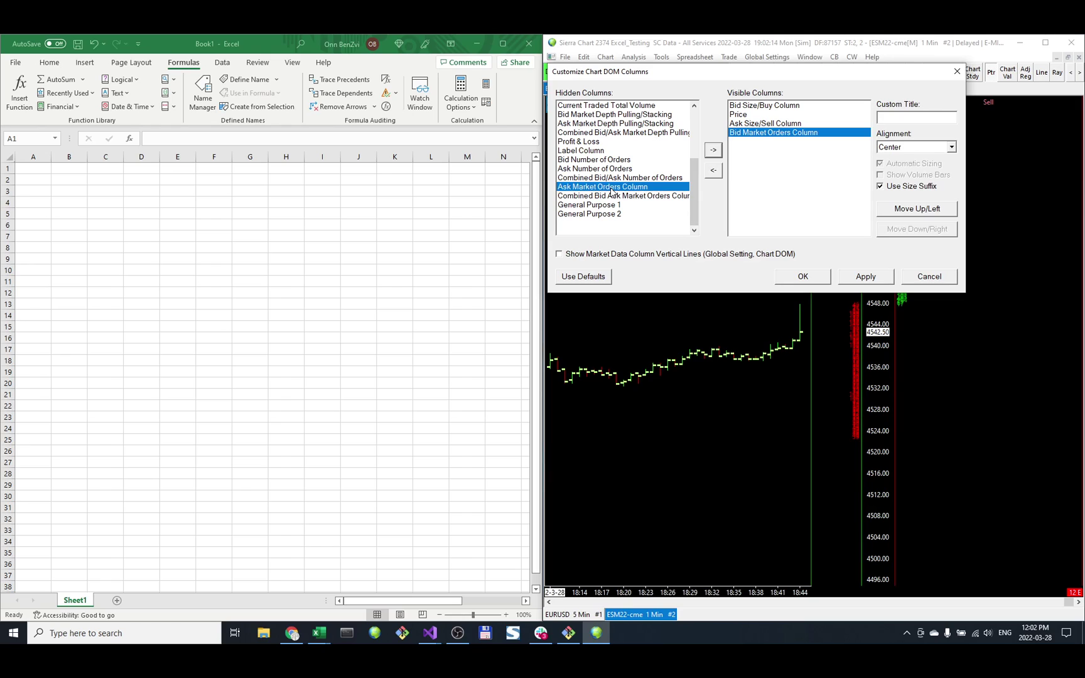
pyautogui.click(720, 153)
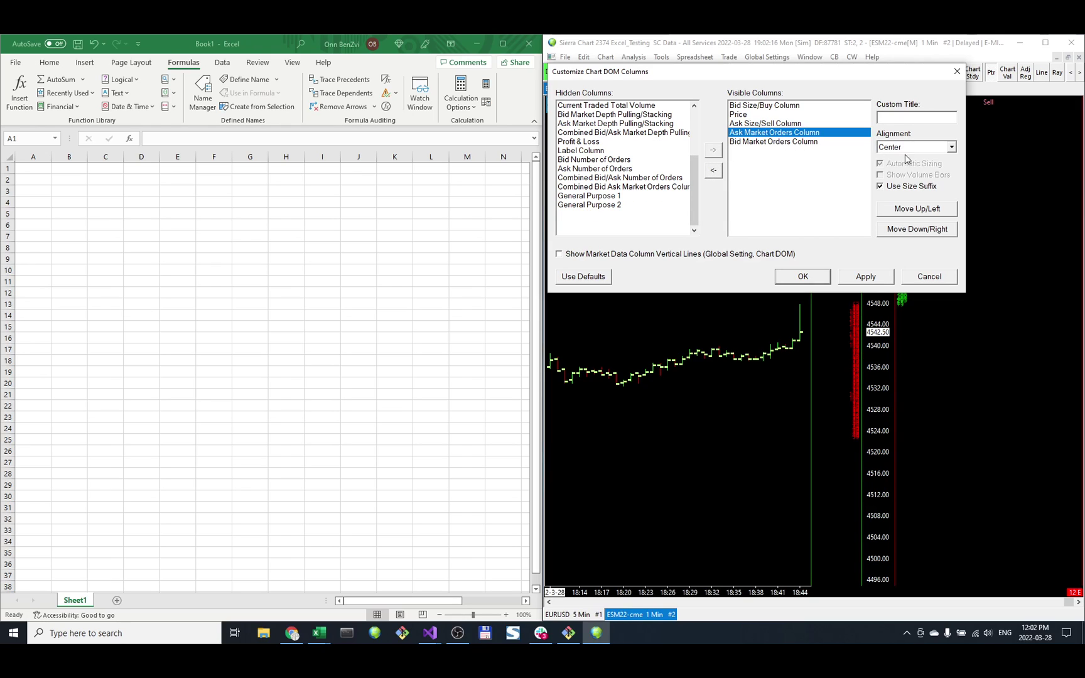
pyautogui.click(908, 229)
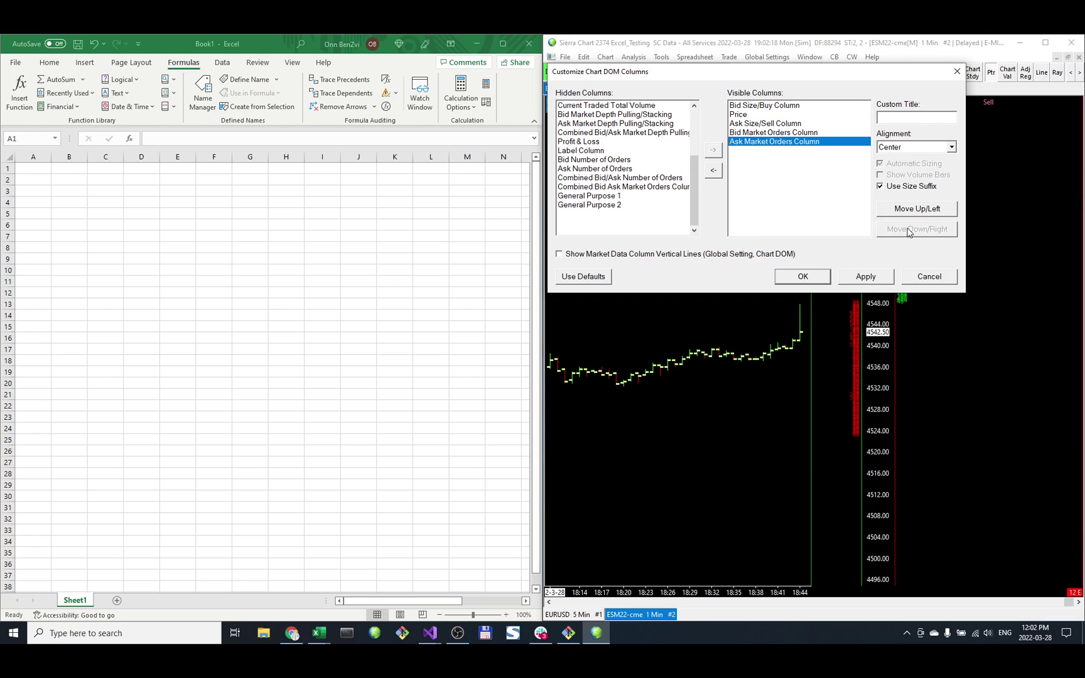
pyautogui.click(809, 275)
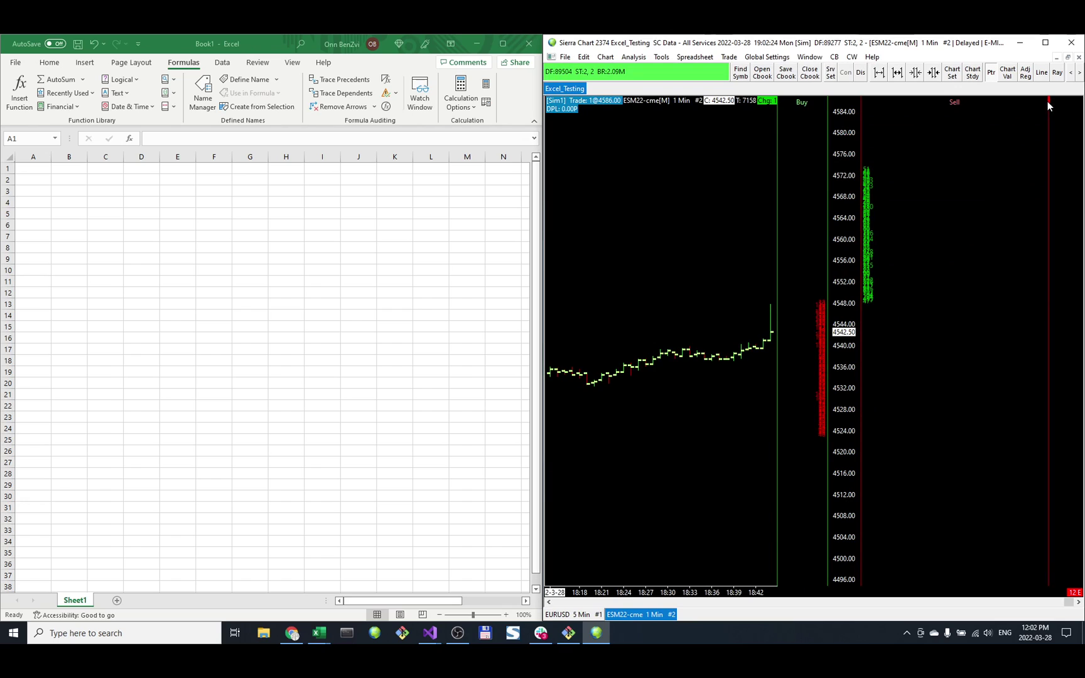
pyautogui.moveTo(1048, 102)
pyautogui.mouseDown()
pyautogui.moveTo(1001, 104)
pyautogui.moveTo(1044, 104)
pyautogui.mouseUp()
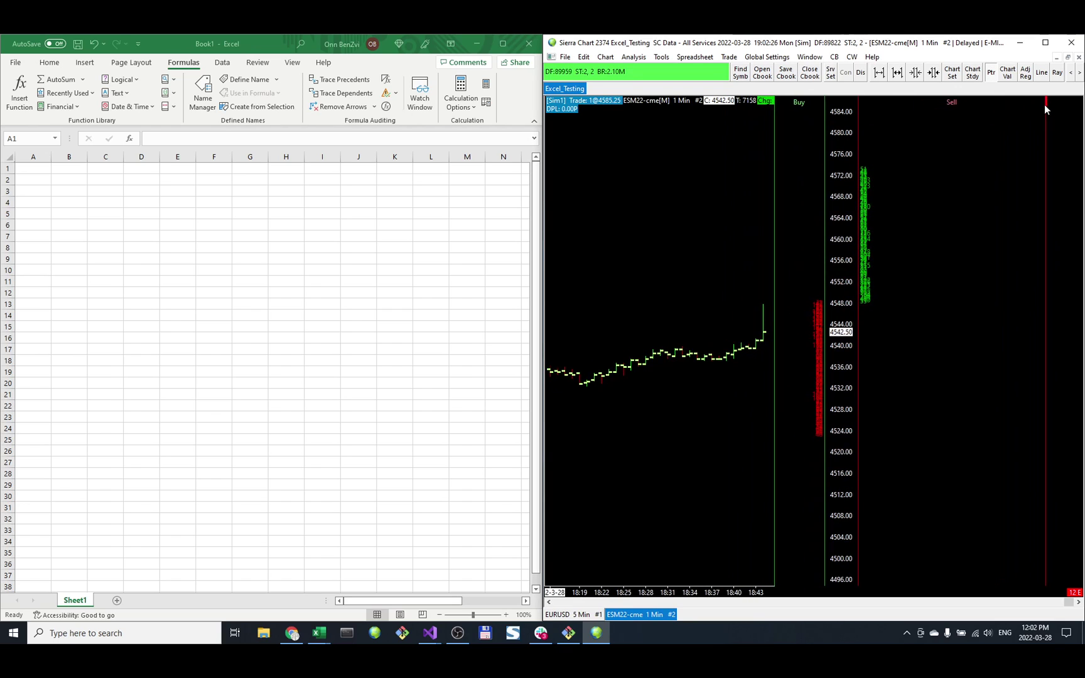
# Step: Disconnect and reconnect the data feed, then pan to check the filled market-order columns
pyautogui.click(565, 57)
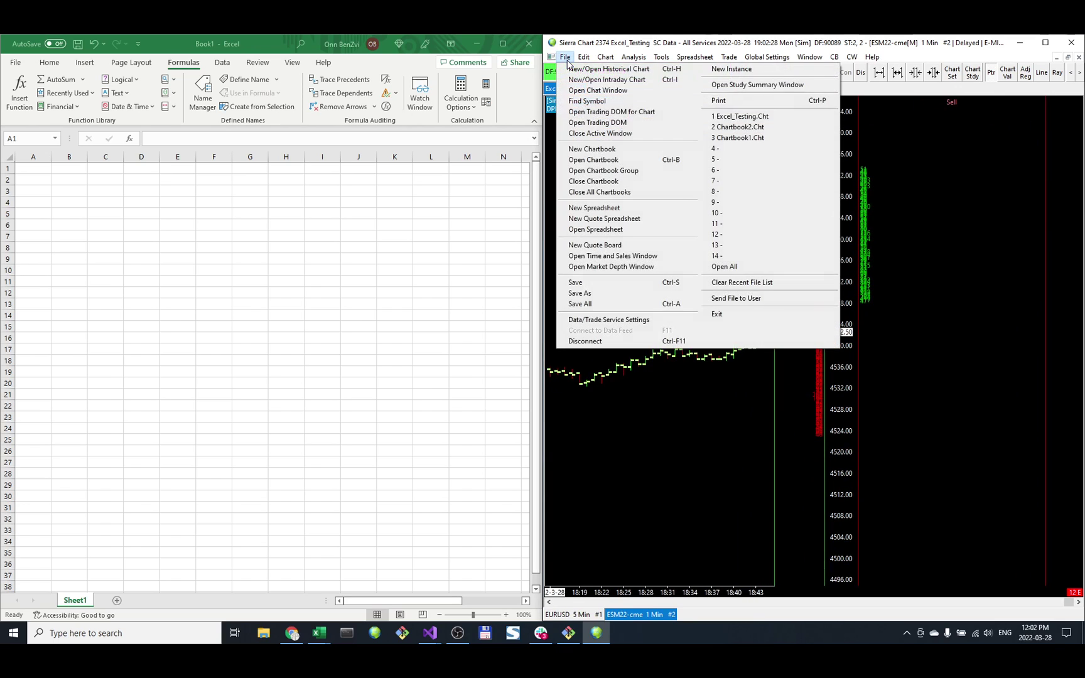
pyautogui.click(567, 342)
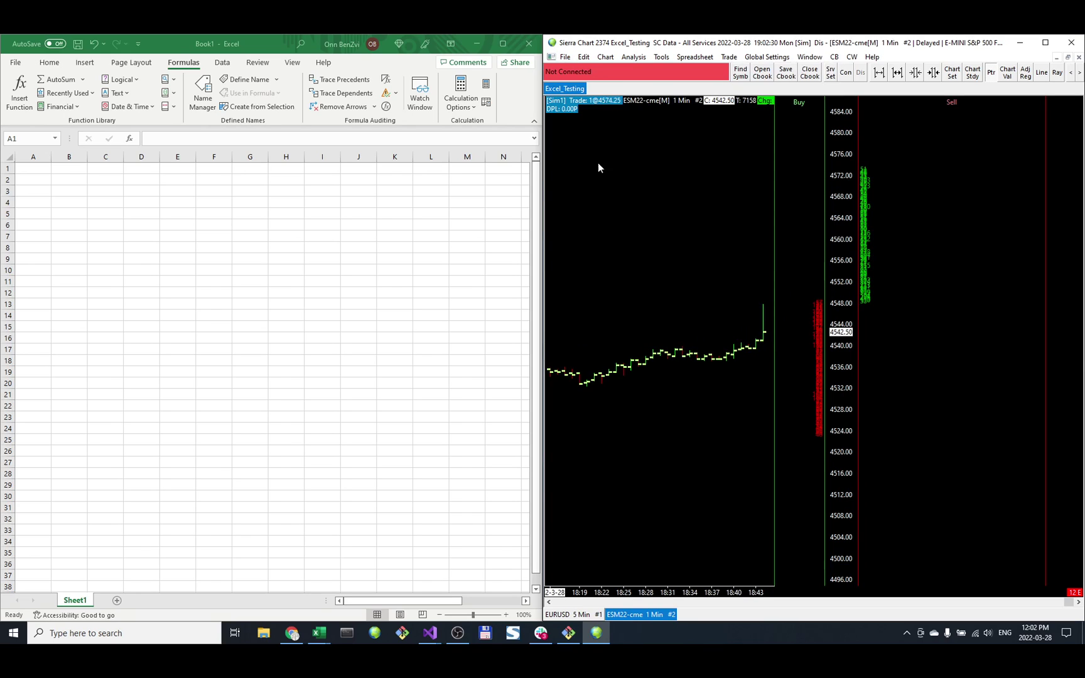
pyautogui.click(564, 57)
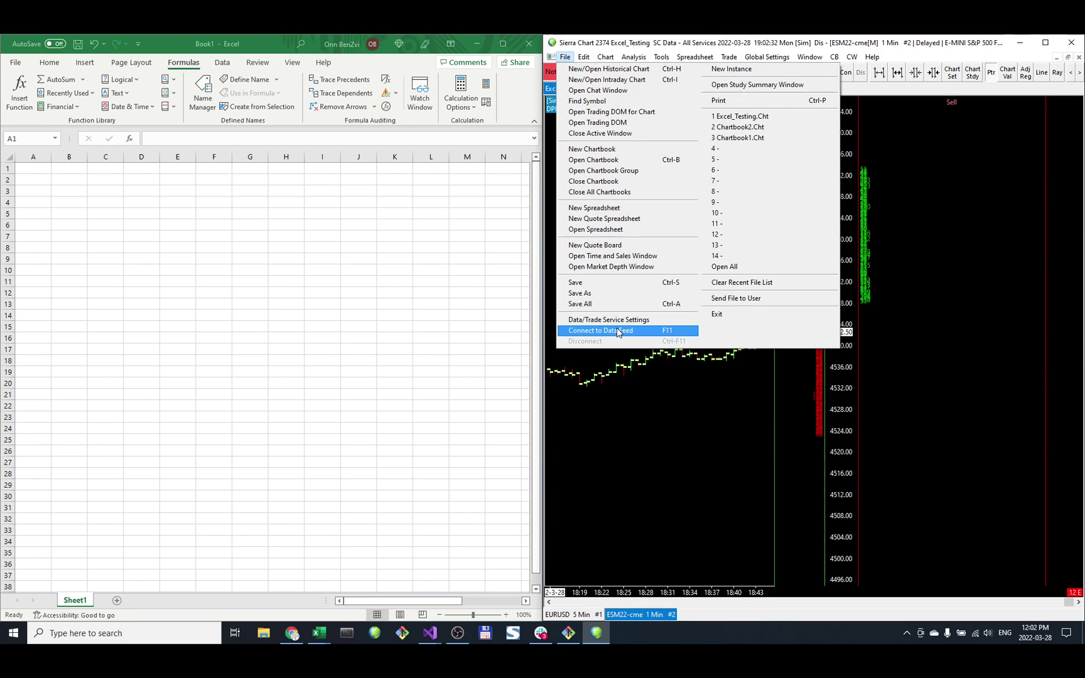
pyautogui.click(616, 330)
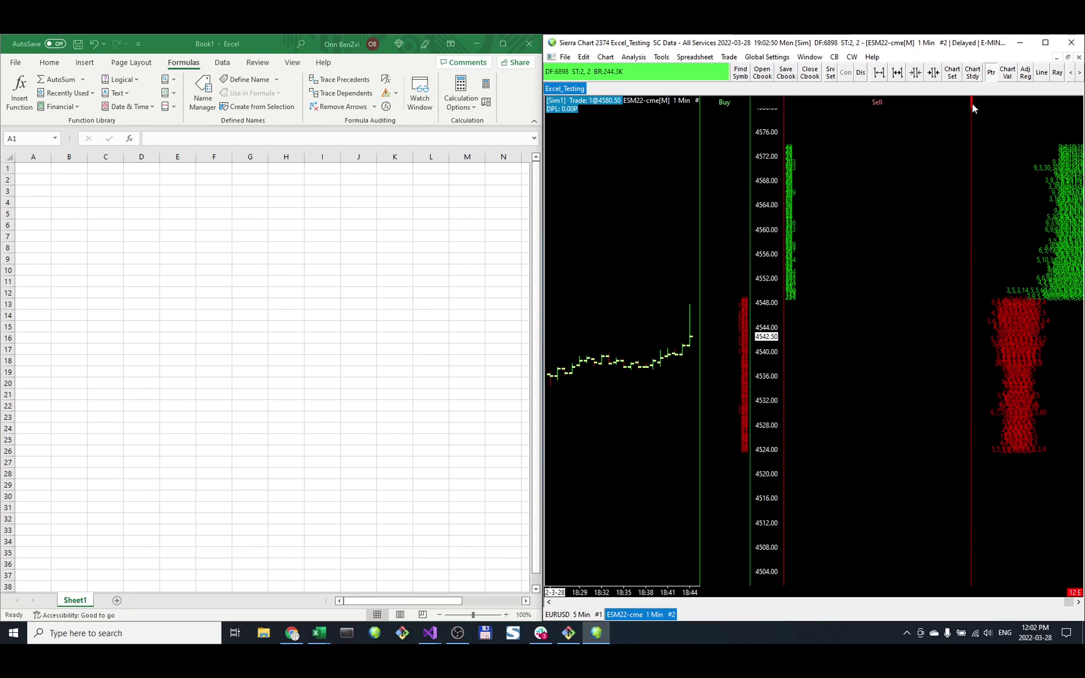
pyautogui.moveTo(973, 107); pyautogui.dragTo(729, 105)
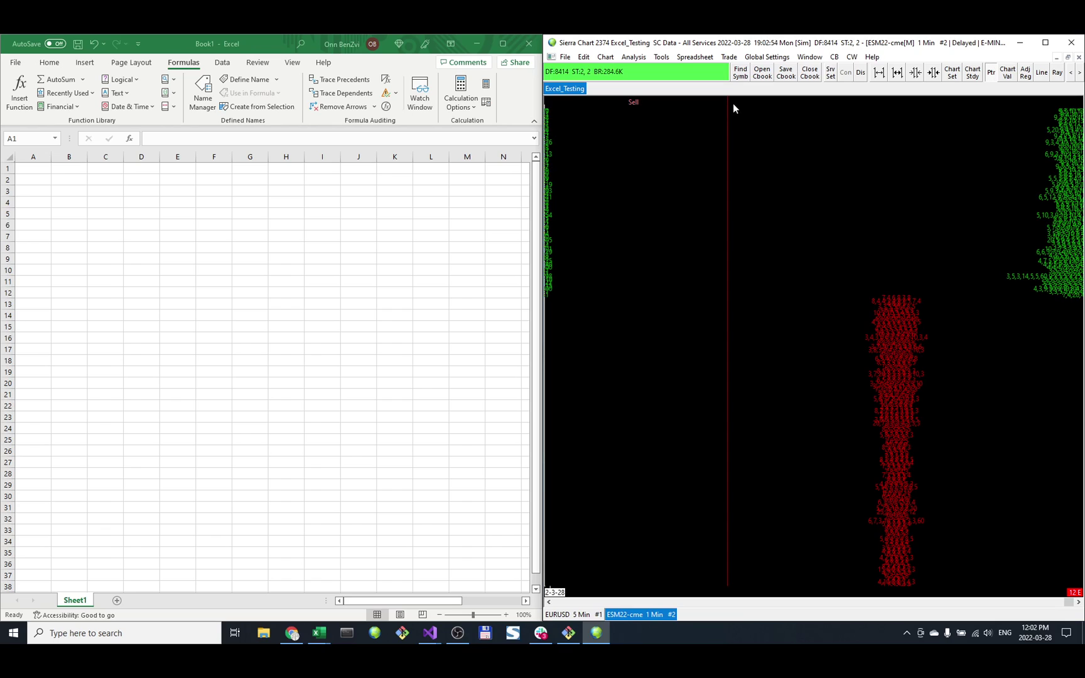
pyautogui.moveTo(728, 102); pyautogui.dragTo(944, 105)
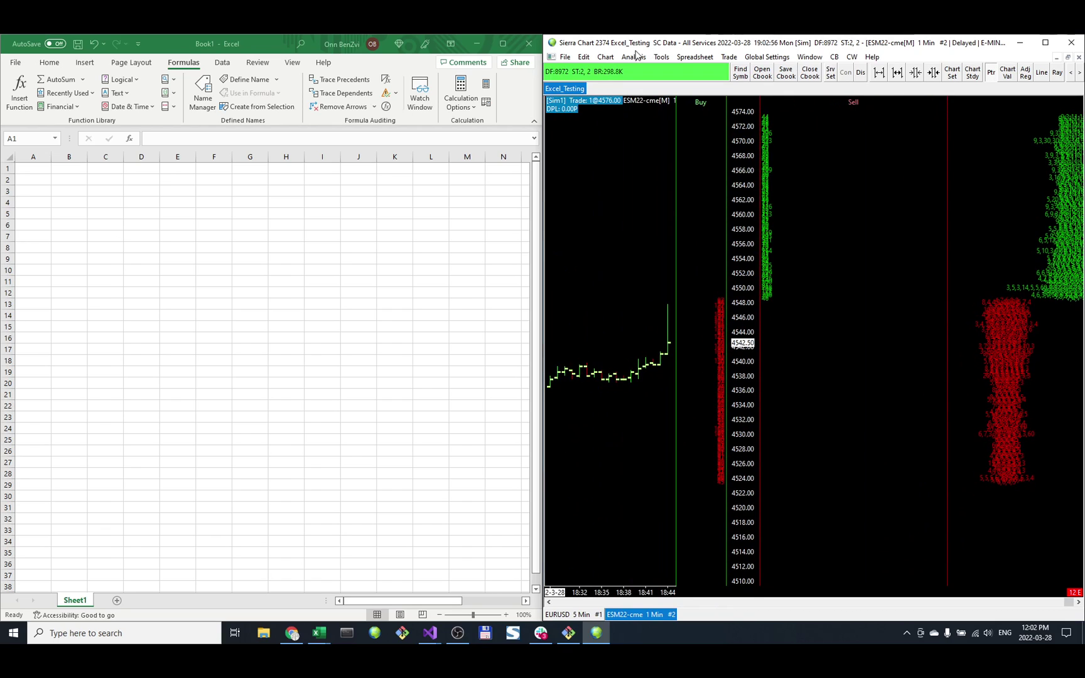
# Step: Set Bid Market Orders column alignment to Left and Ask Market Orders to Right
pyautogui.click(783, 58)
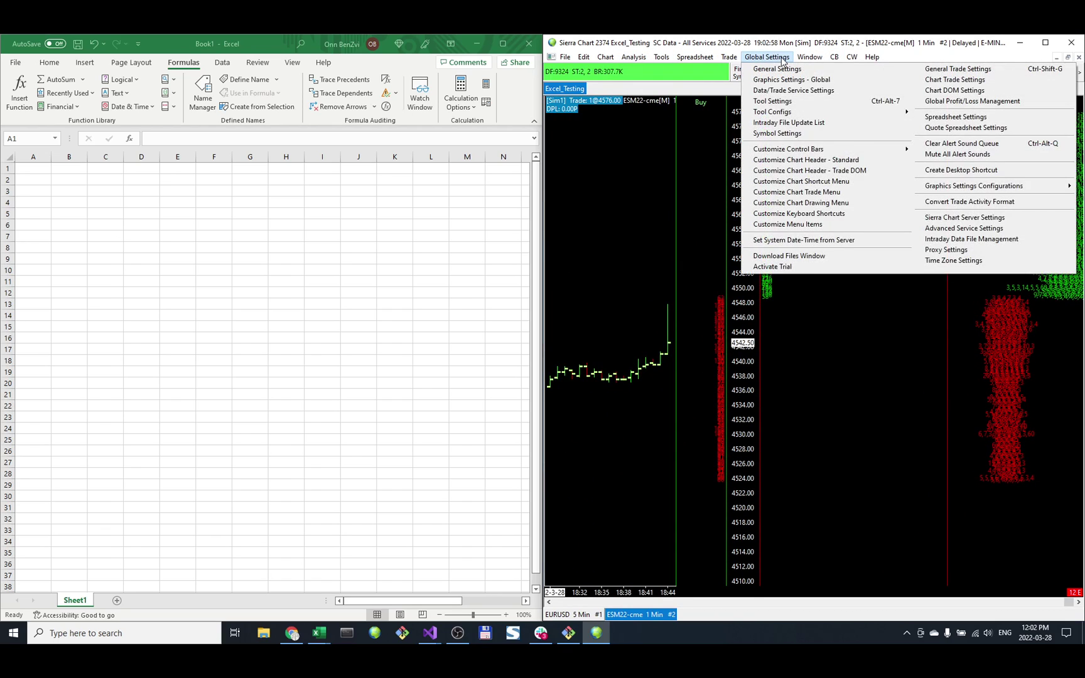
pyautogui.moveTo(729, 57)
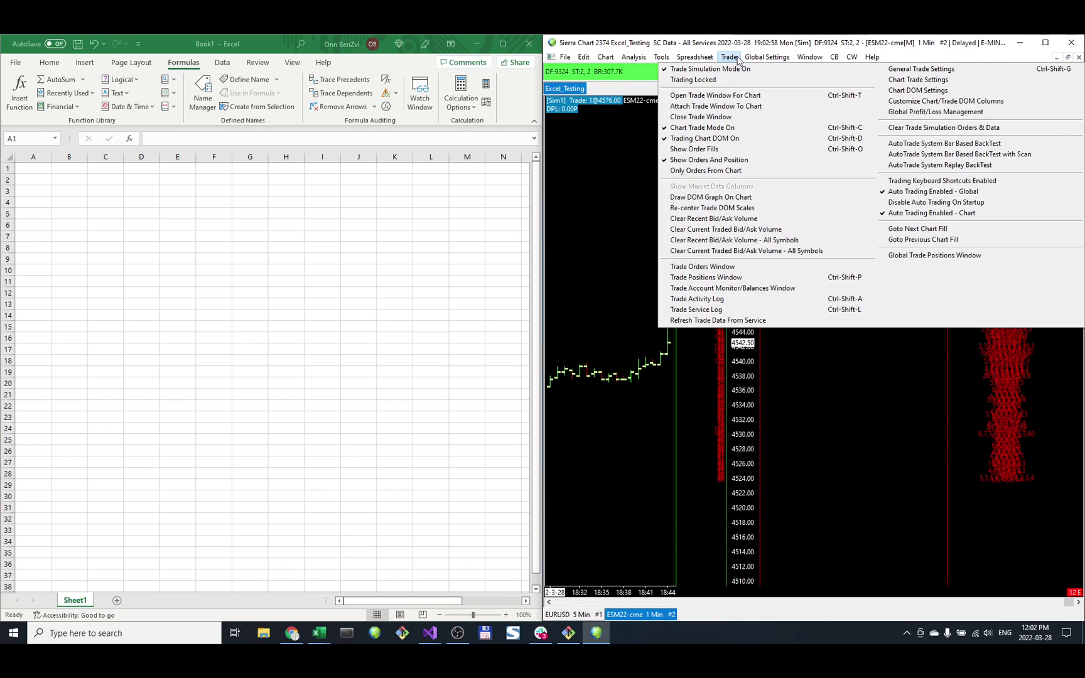
pyautogui.click(960, 103)
pyautogui.click(785, 132)
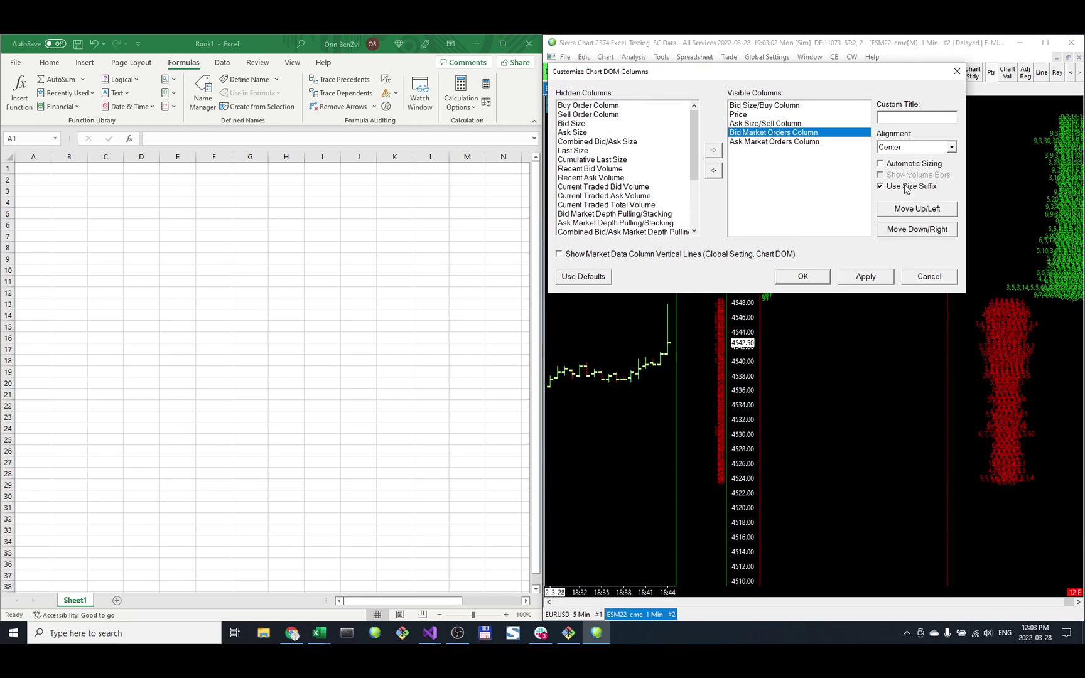
pyautogui.click(909, 147)
pyautogui.click(908, 165)
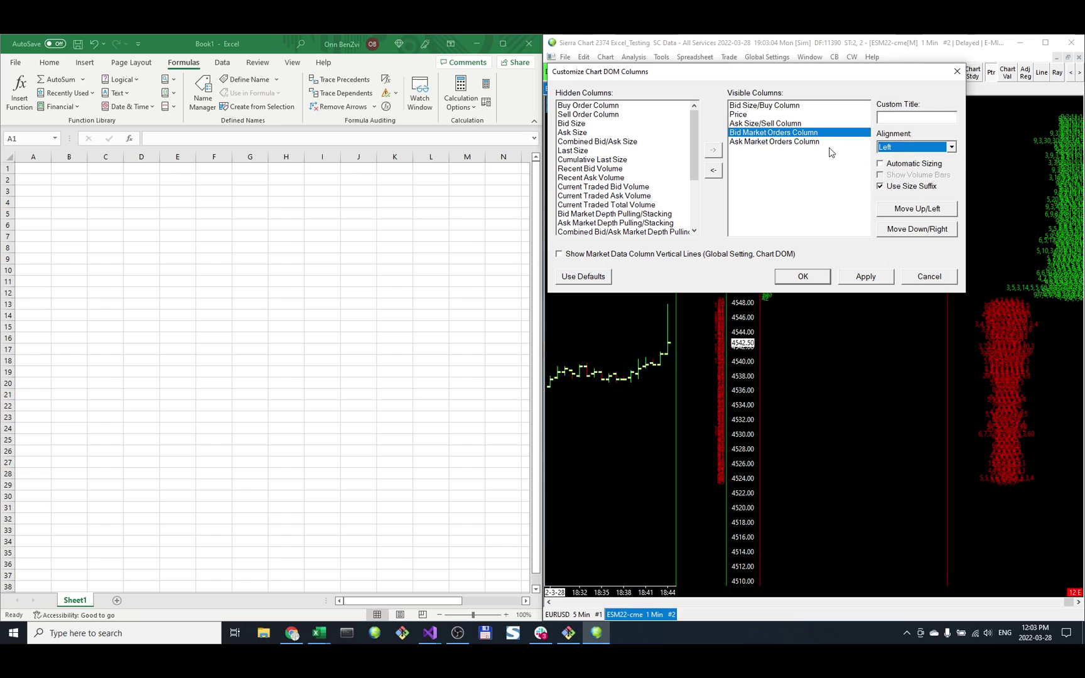
pyautogui.click(820, 142)
pyautogui.click(899, 147)
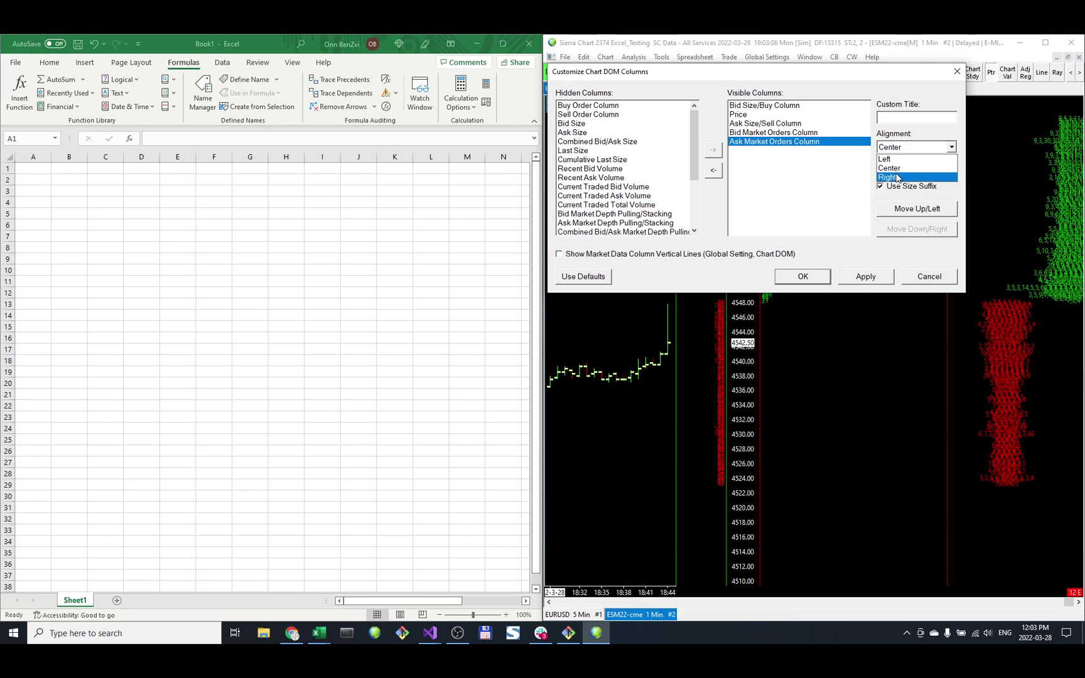
pyautogui.click(897, 177)
pyautogui.click(867, 277)
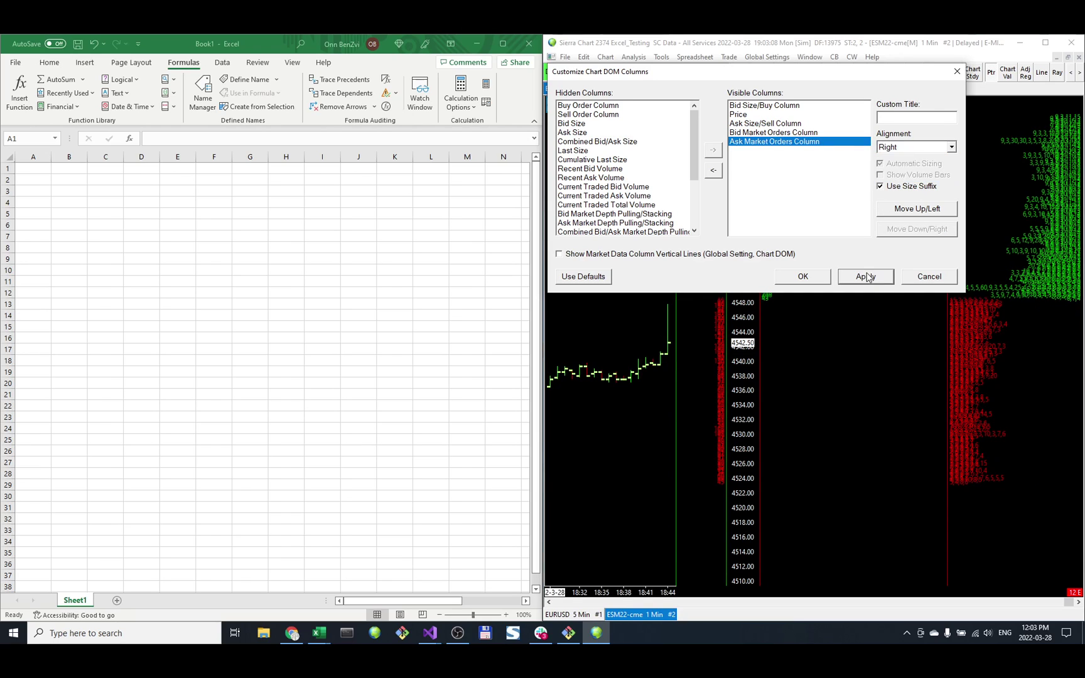
pyautogui.click(816, 276)
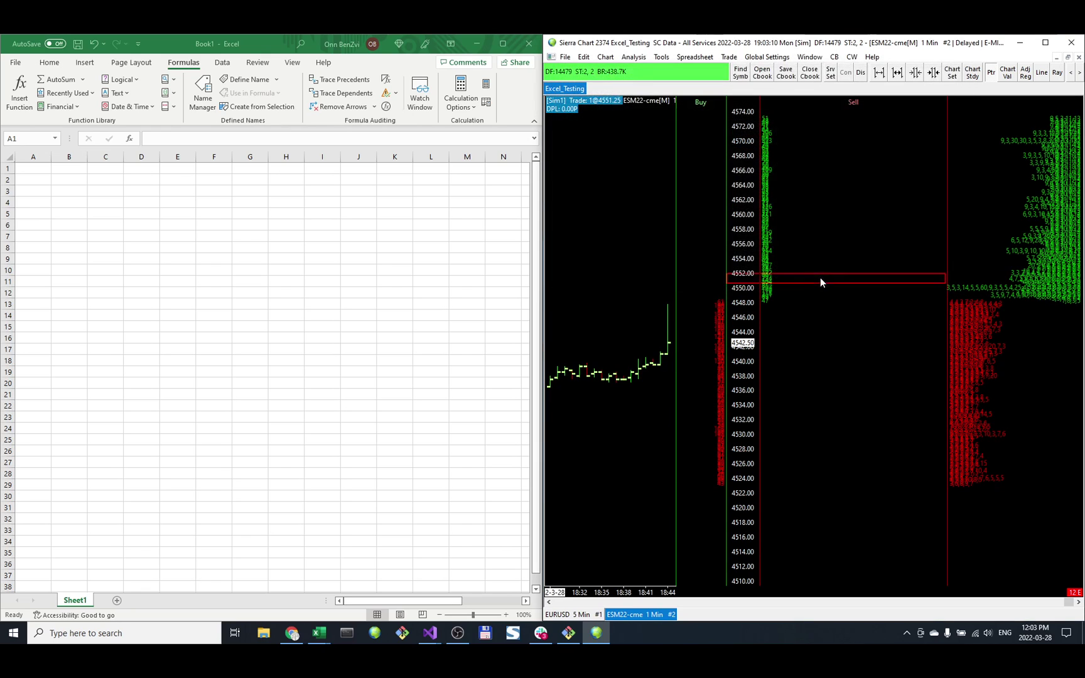
# Step: Shift the DOM order columns left and stretch the price ladder to half-point levels
pyautogui.moveTo(946, 104); pyautogui.dragTo(762, 100)
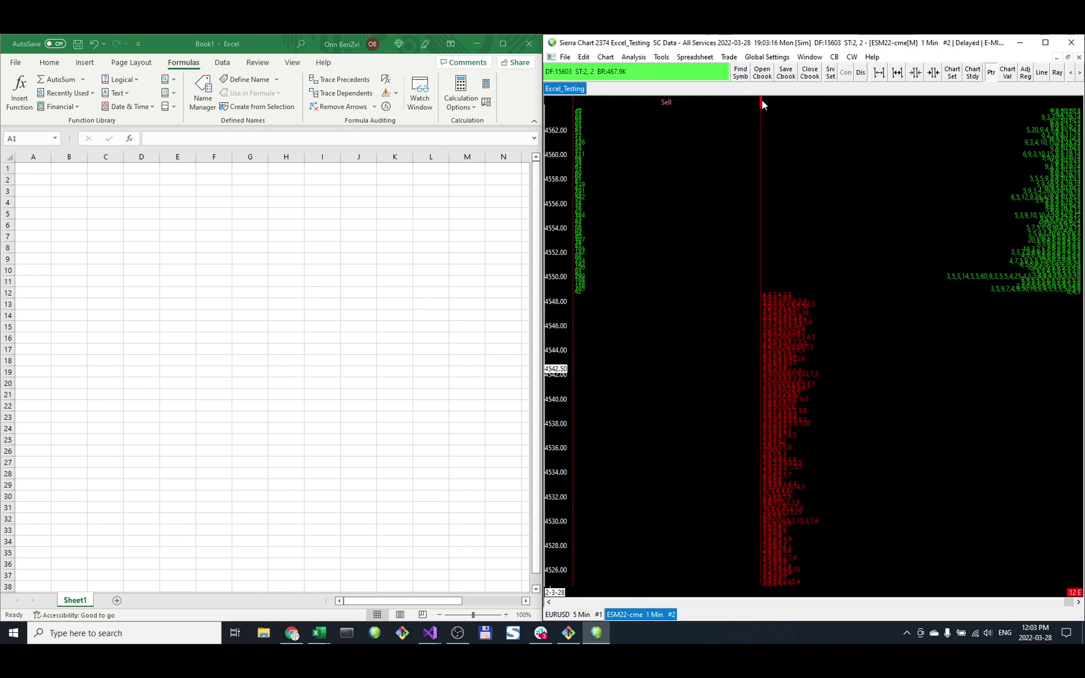
pyautogui.moveTo(565, 276); pyautogui.dragTo(565, 343)
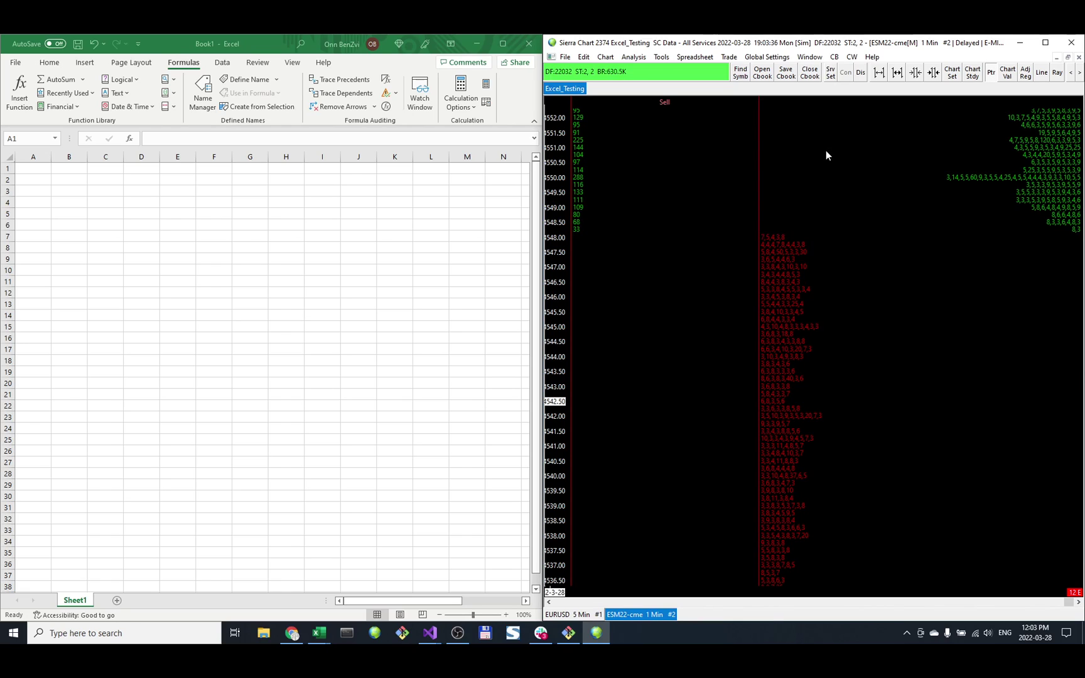
pyautogui.click(43, 173)
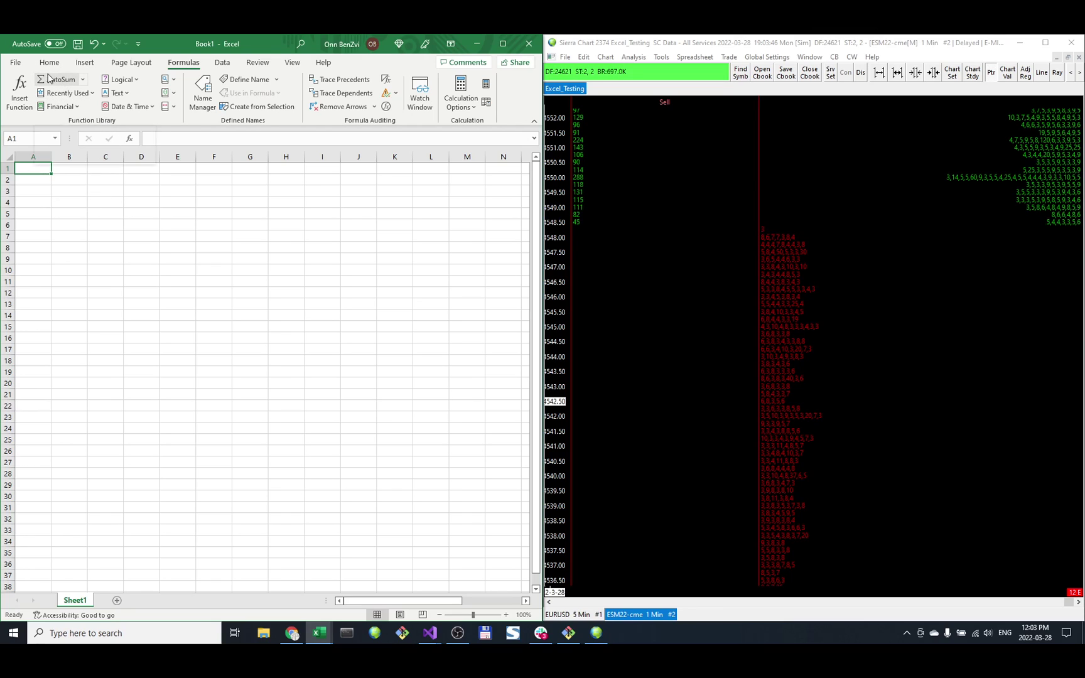
# Step: Insert sc.cht.MarketDepthMBO from the Trade29 Sierra Chart category into cell A1
pyautogui.click(25, 93)
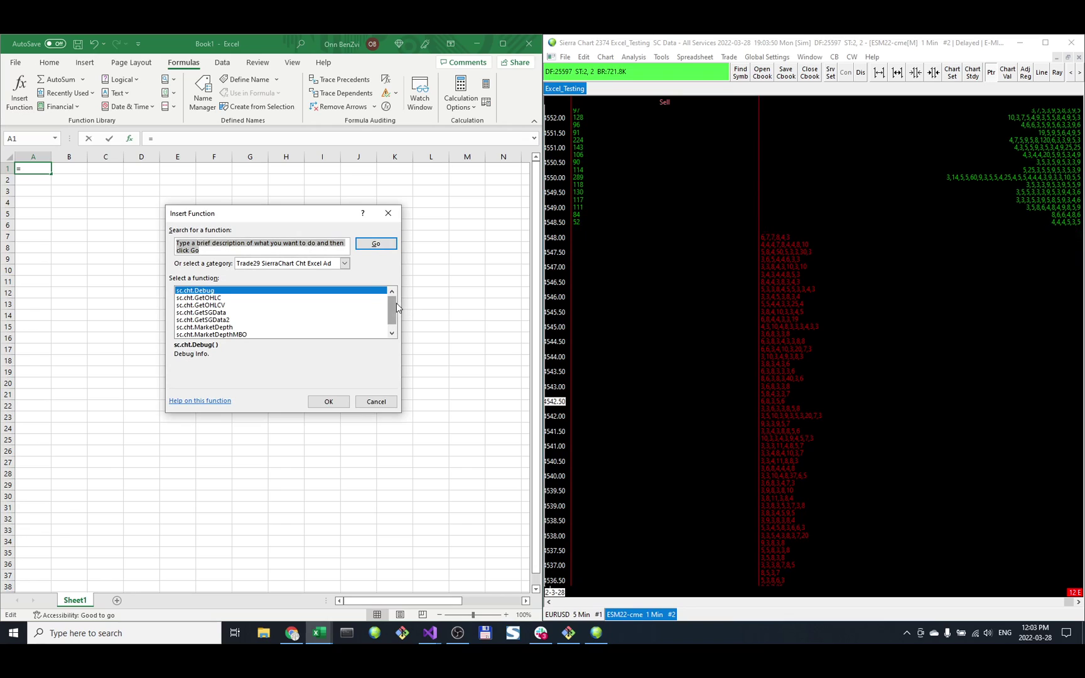
pyautogui.click(344, 264)
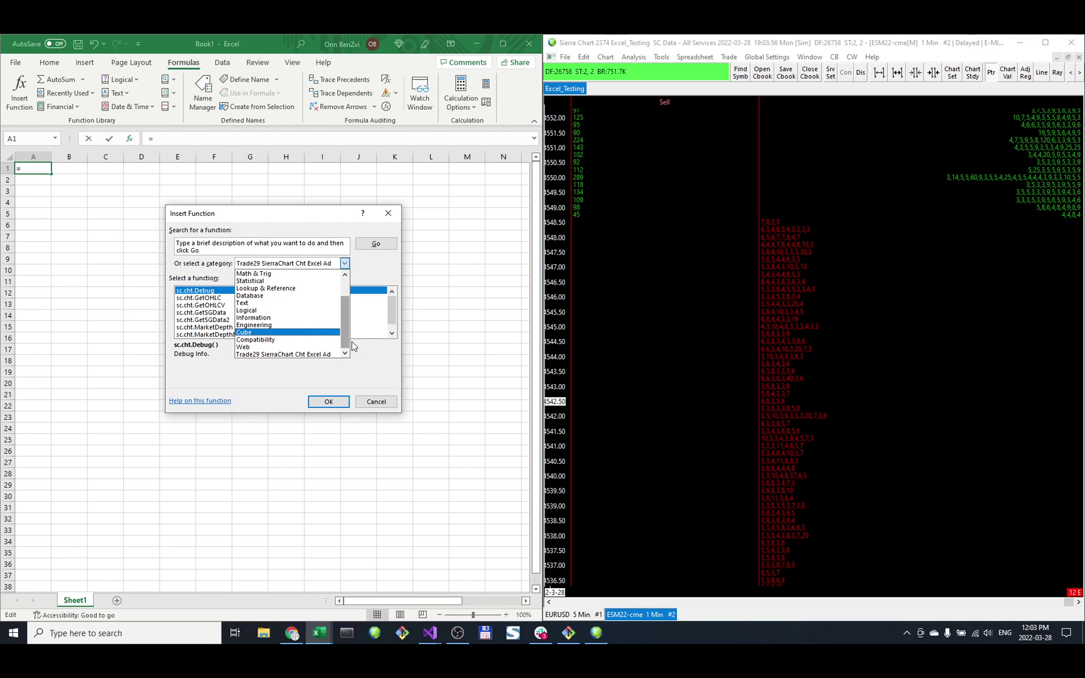
pyautogui.click(368, 355)
pyautogui.scroll(-1, 392, 314)
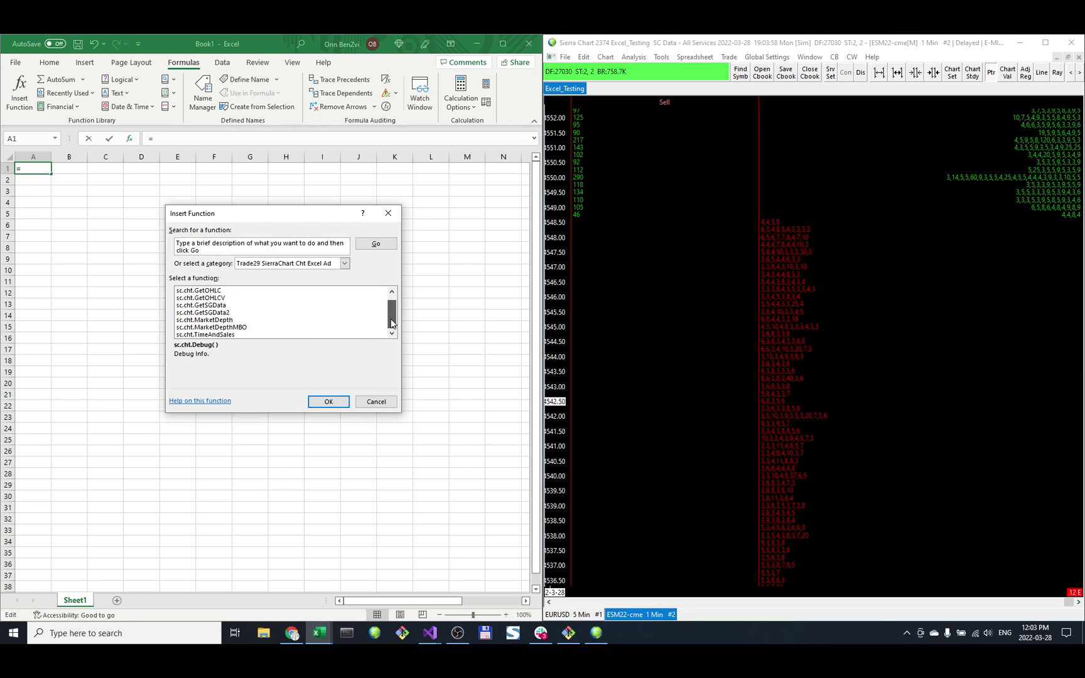
pyautogui.click(244, 328)
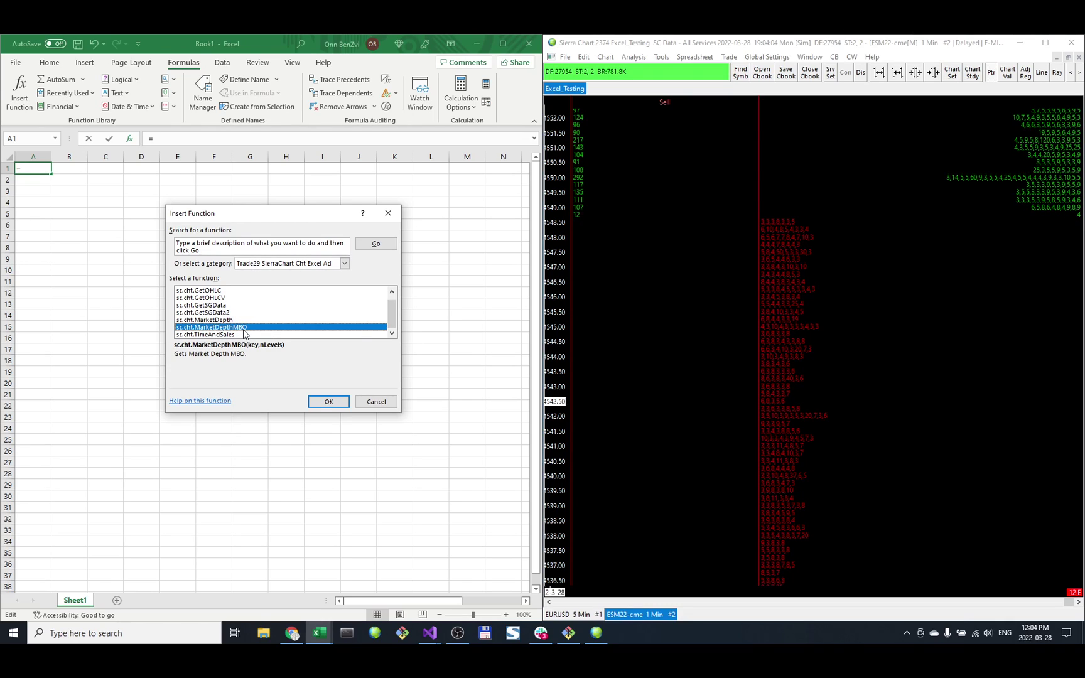
pyautogui.click(340, 403)
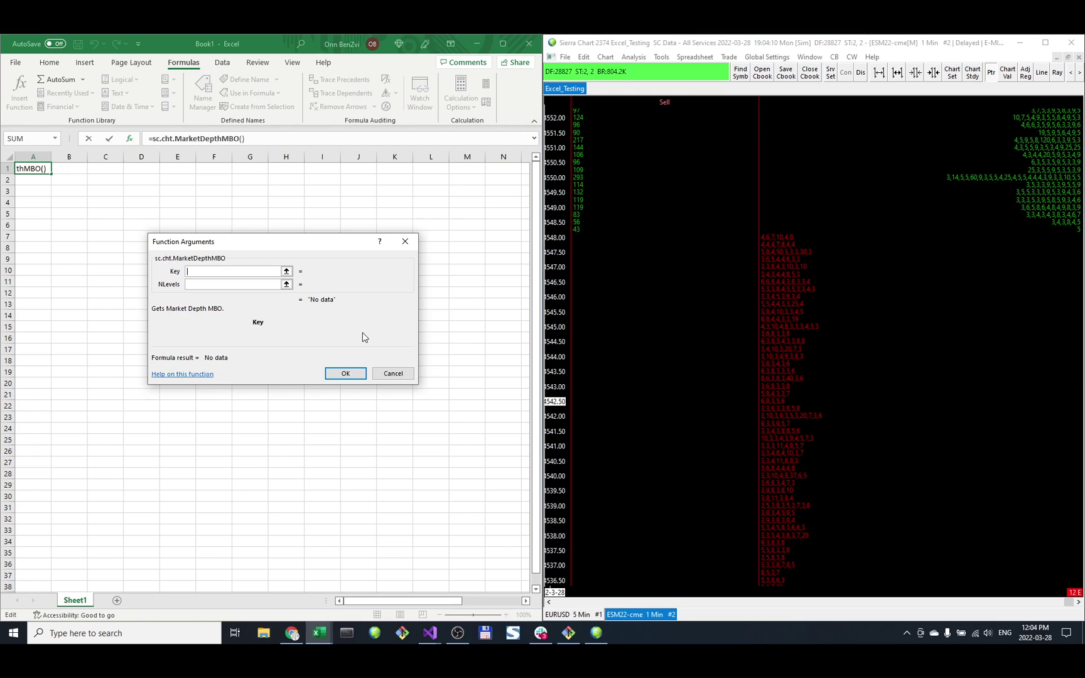
# Step: Enter Key "X", matching the T29 SC-Excel study's Key, and NLevels 10
pyautogui.write('X')
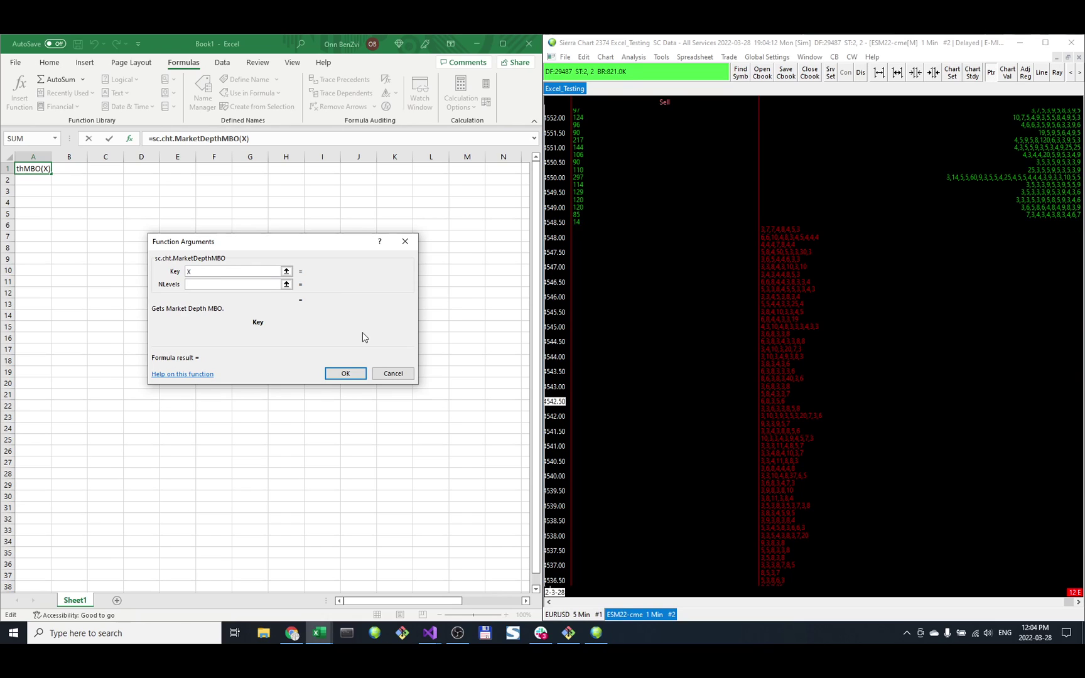
pyautogui.click(612, 44)
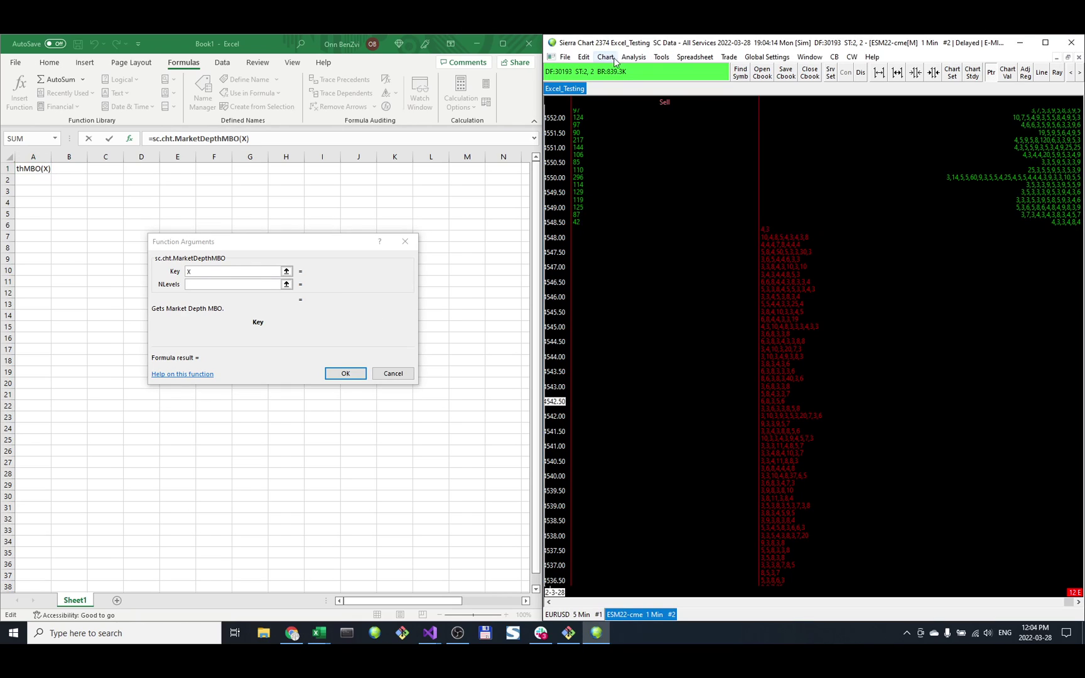
pyautogui.click(634, 56)
pyautogui.click(637, 70)
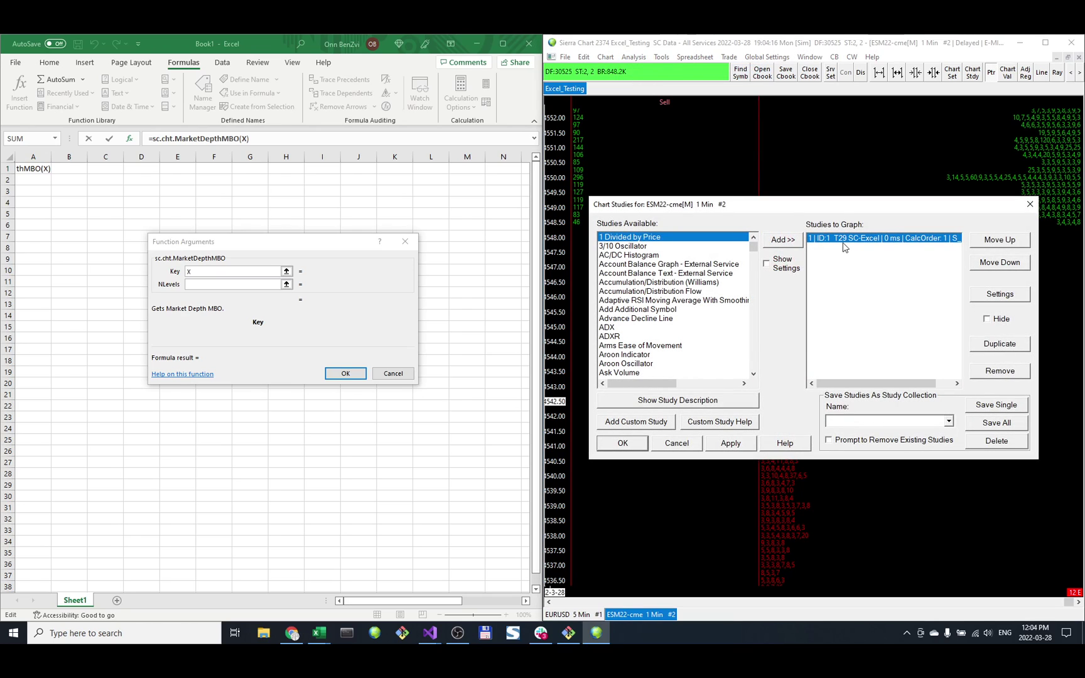
pyautogui.click(1000, 296)
pyautogui.click(779, 221)
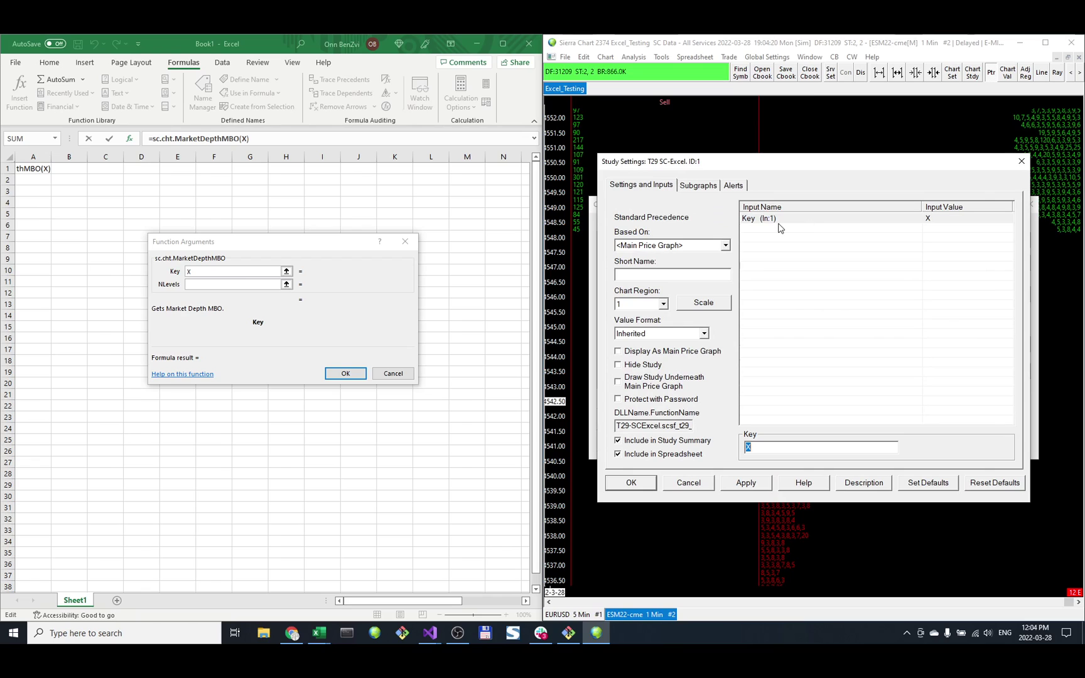
pyautogui.click(699, 487)
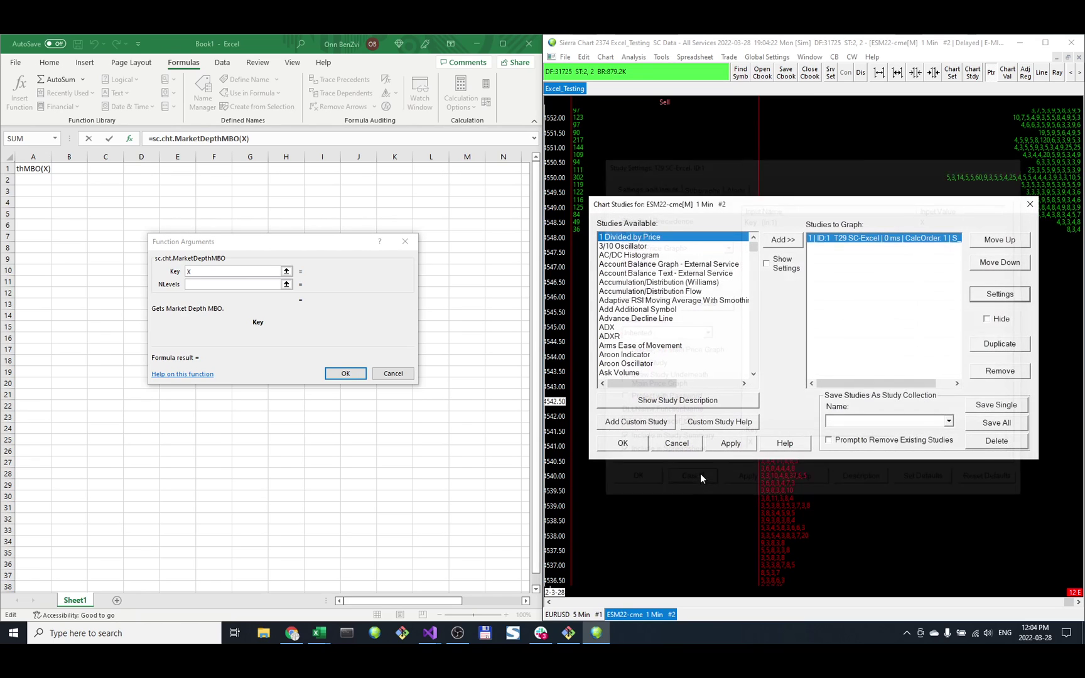
pyautogui.click(680, 444)
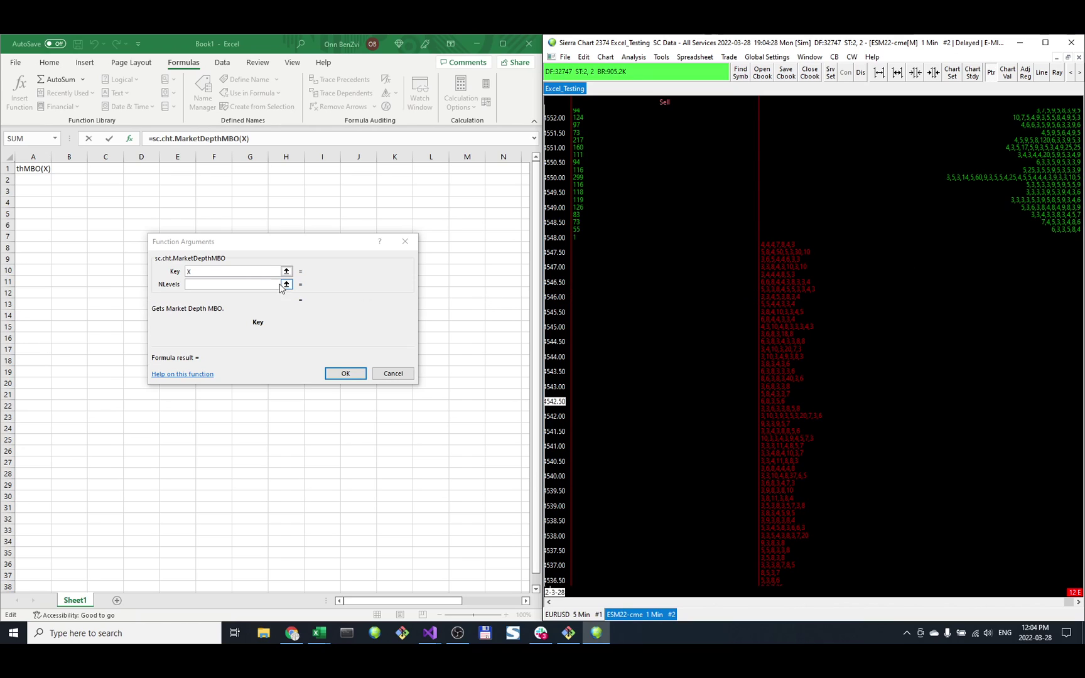
pyautogui.click(236, 283)
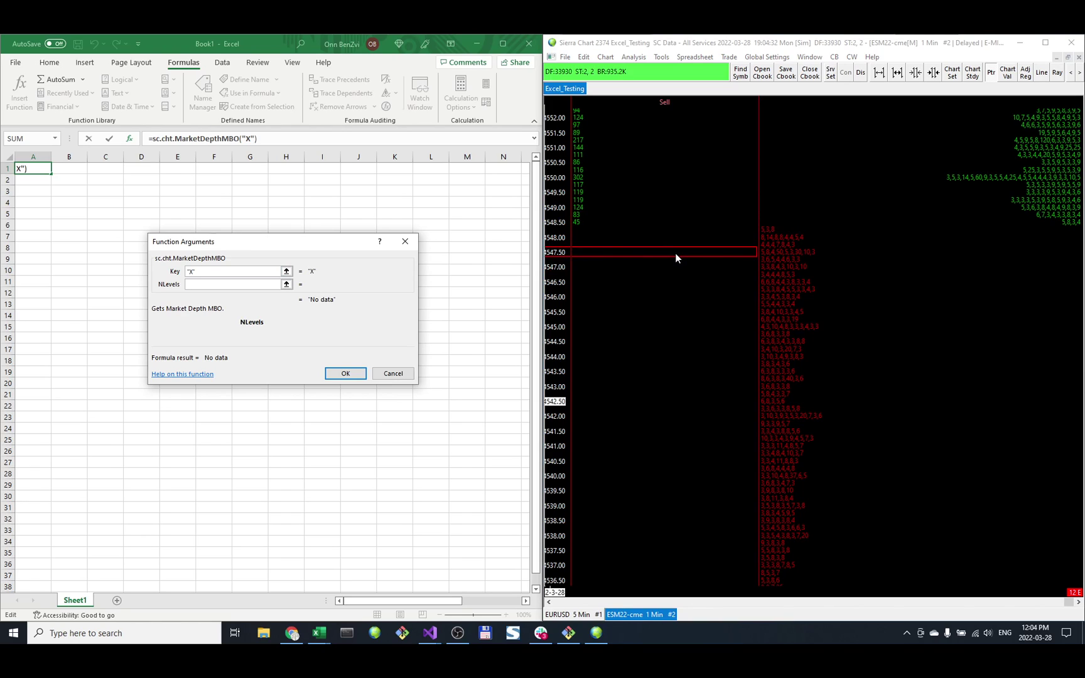
pyautogui.write('10')
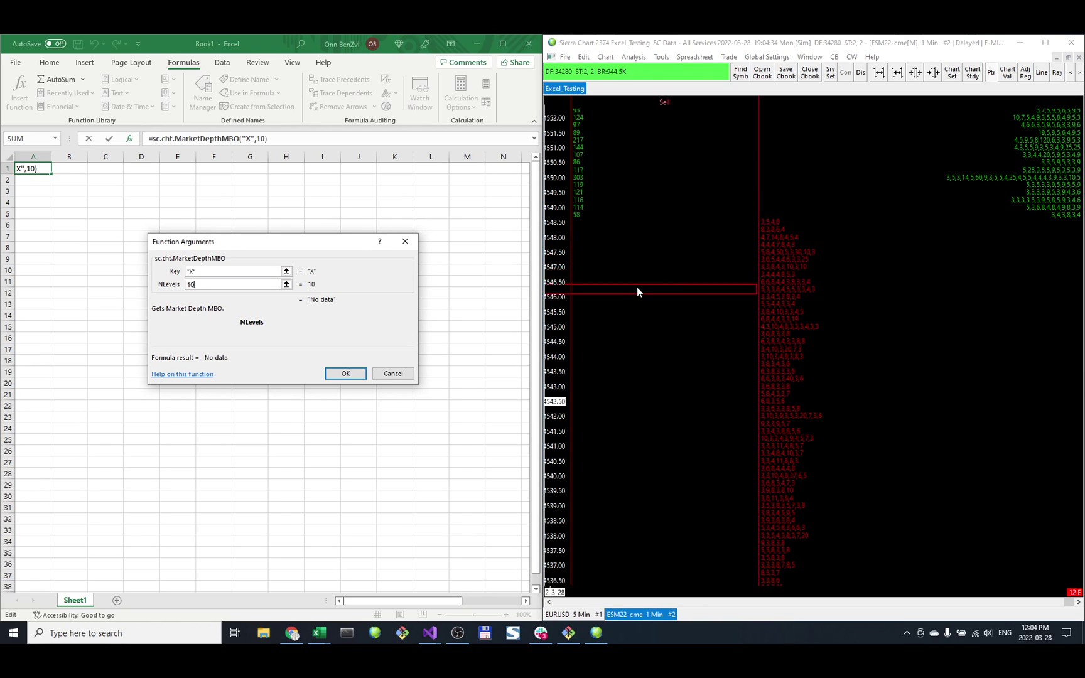
pyautogui.click(351, 373)
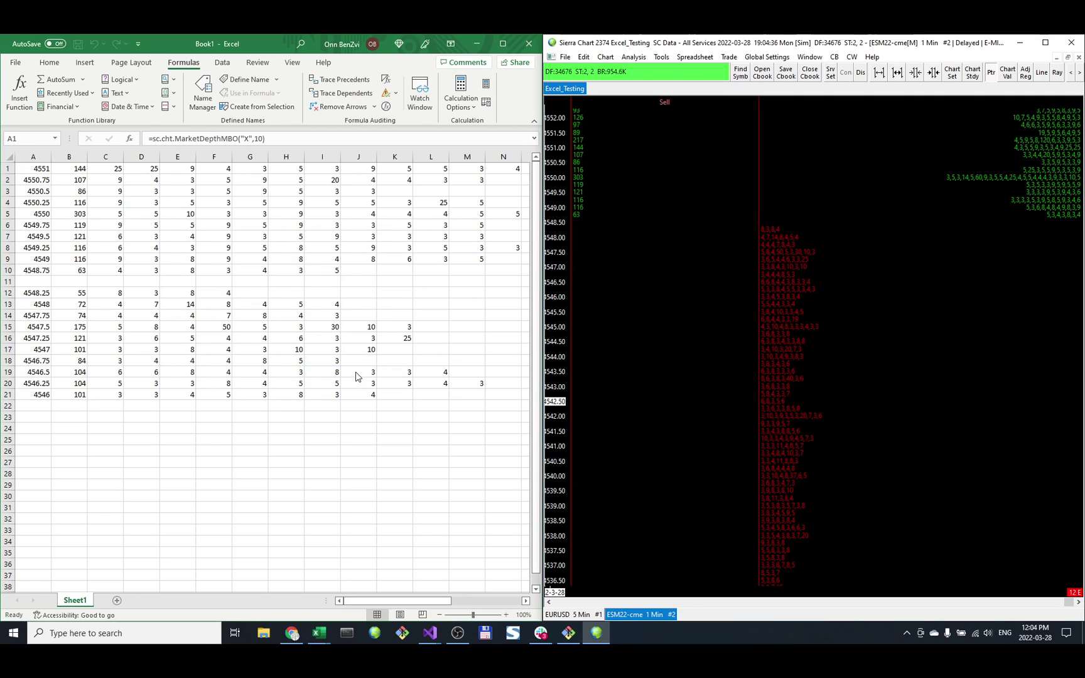